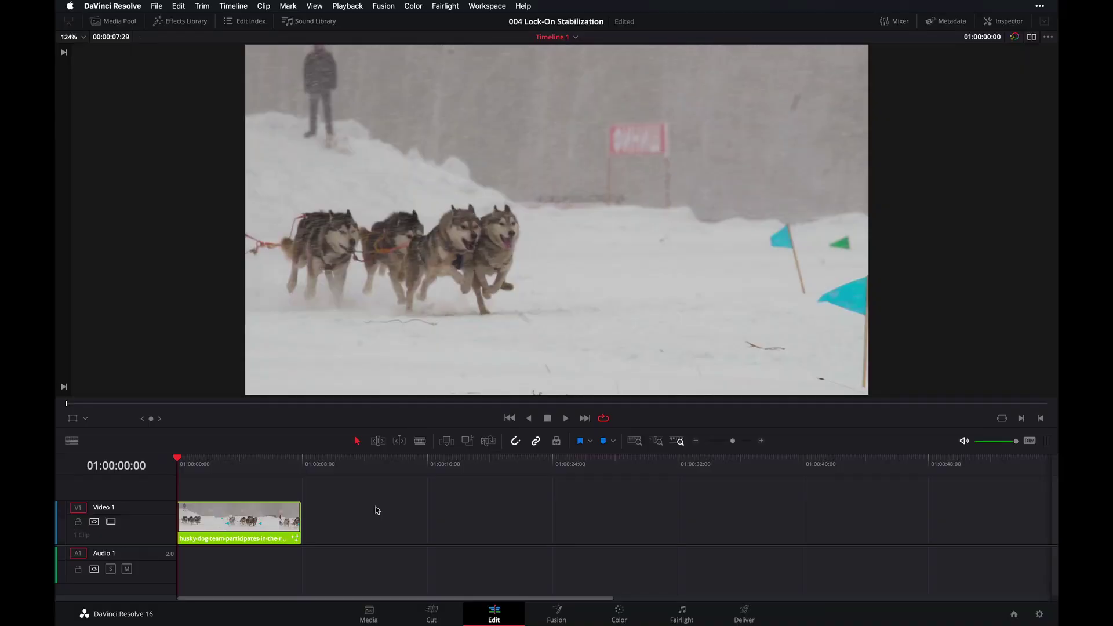
Start playback of the husky sled-dog clip on Timeline 1 in the Edit page
{"action": "key", "text": "space"}
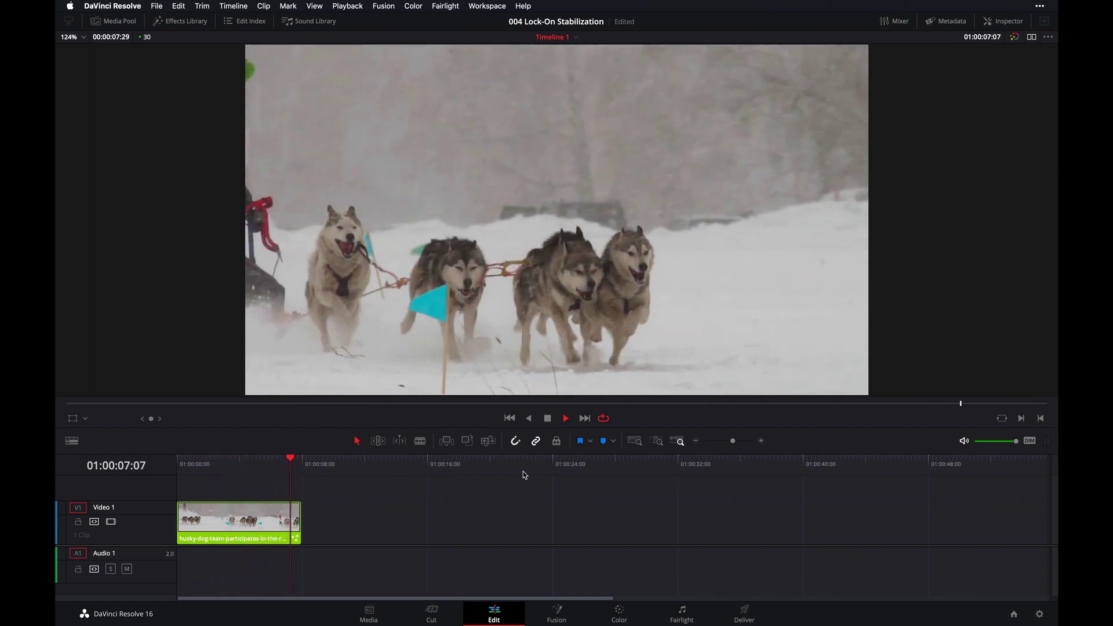
Stop playback once the clip has looped back near its start
{"action": "key", "text": "space"}
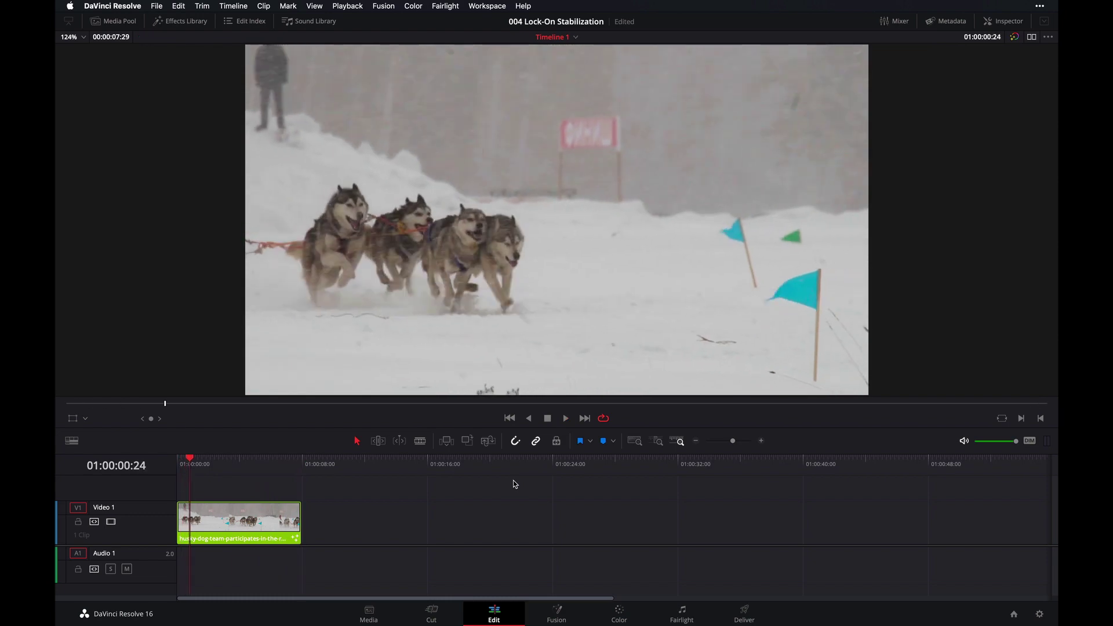
Switch to Fusion, set Arrange Tools to Connected, and test-move the MediaOut1 node
{"action": "left_click", "coordinate": [561, 611]}
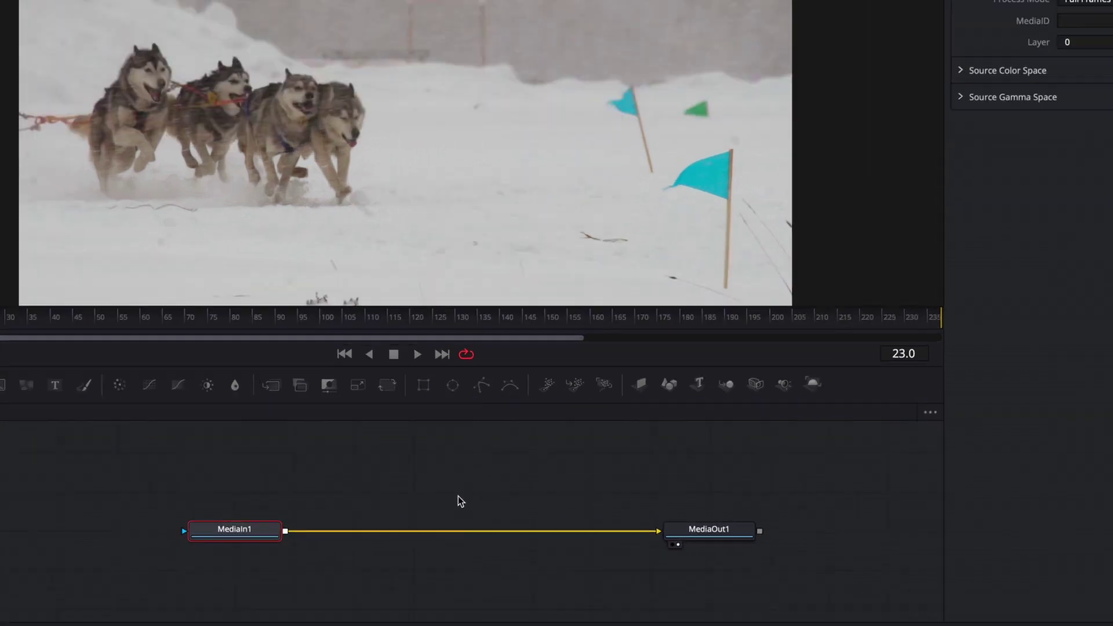
{"action": "right_click", "coordinate": [482, 497]}
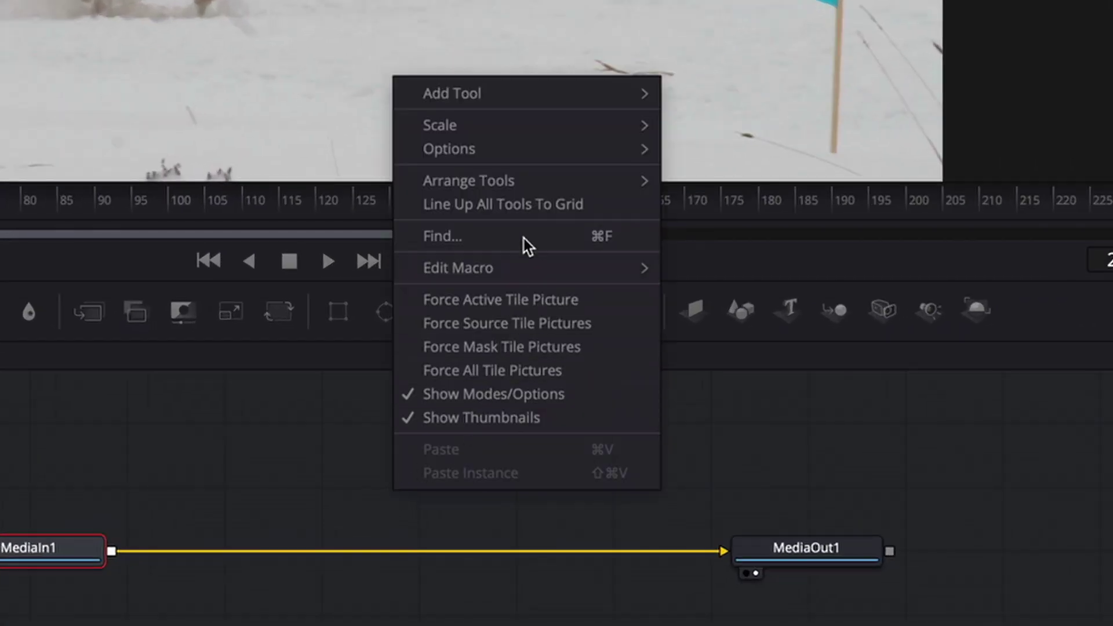
{"action": "mouse_move", "coordinate": [533, 182]}
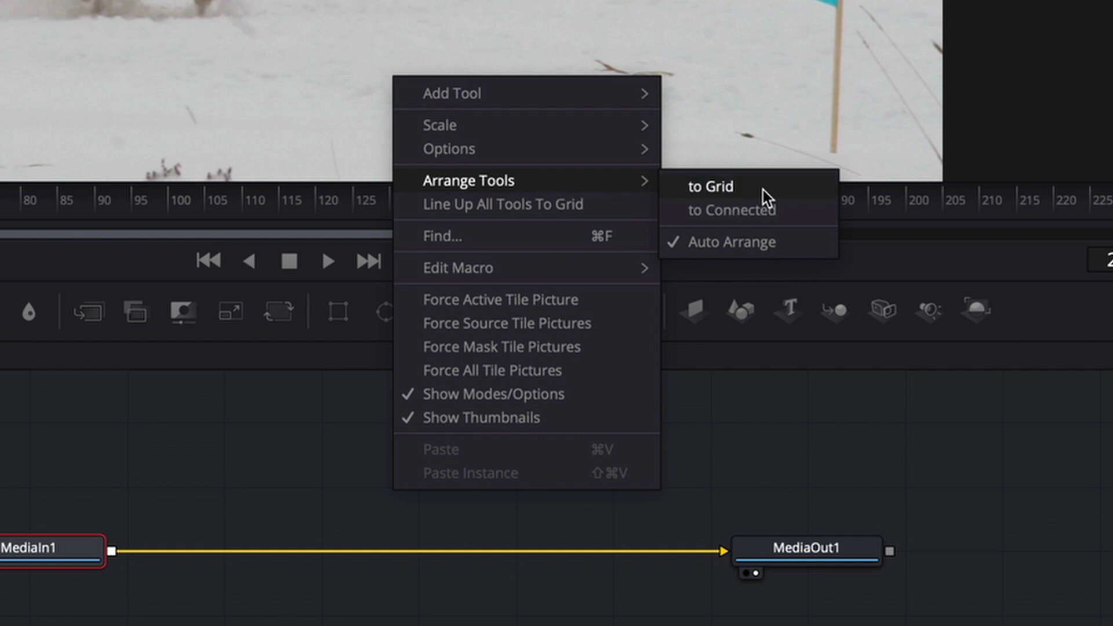
{"action": "left_click", "coordinate": [764, 212]}
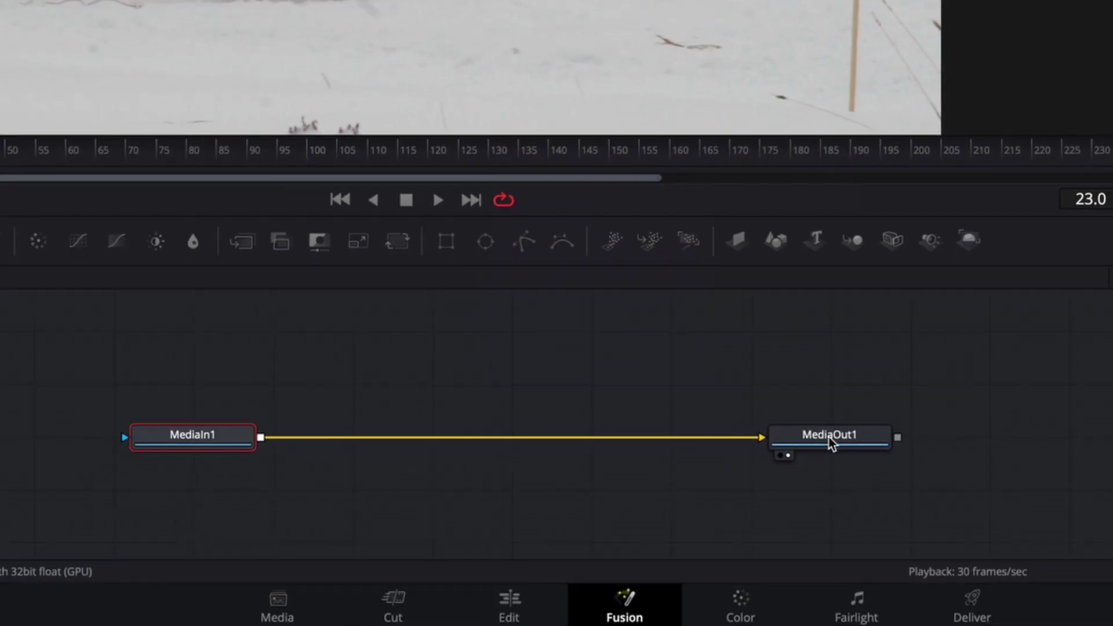
{"action": "mouse_move", "coordinate": [833, 443]}
{"action": "left_mouse_down"}
{"action": "mouse_move", "coordinate": [628, 405]}
{"action": "mouse_move", "coordinate": [825, 412]}
{"action": "mouse_move", "coordinate": [686, 390]}
{"action": "mouse_move", "coordinate": [826, 434]}
{"action": "left_mouse_up"}
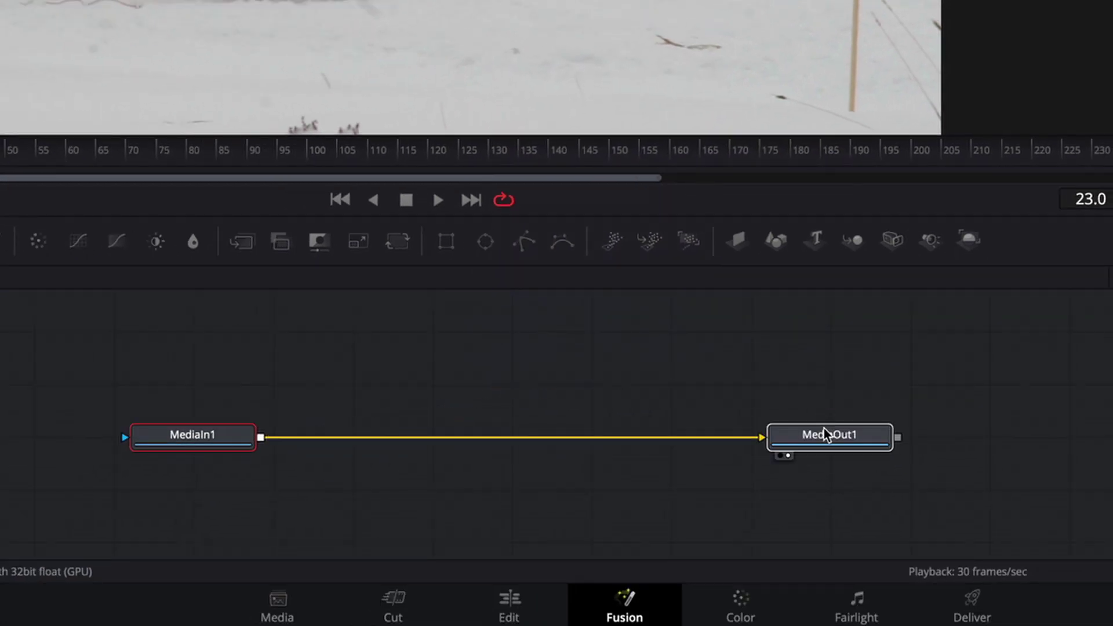
{"action": "left_click", "coordinate": [835, 438]}
Select MediaIn1 and add a Tracker node after it via the 'tracker' tool search
{"action": "left_click", "coordinate": [579, 419]}
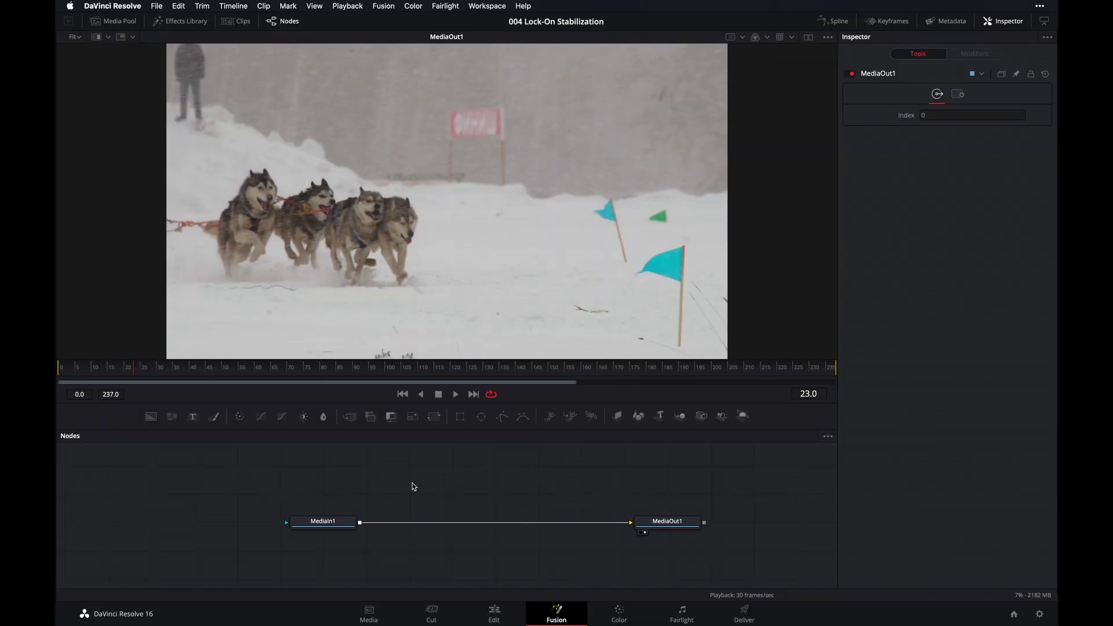
{"action": "left_click", "coordinate": [344, 524]}
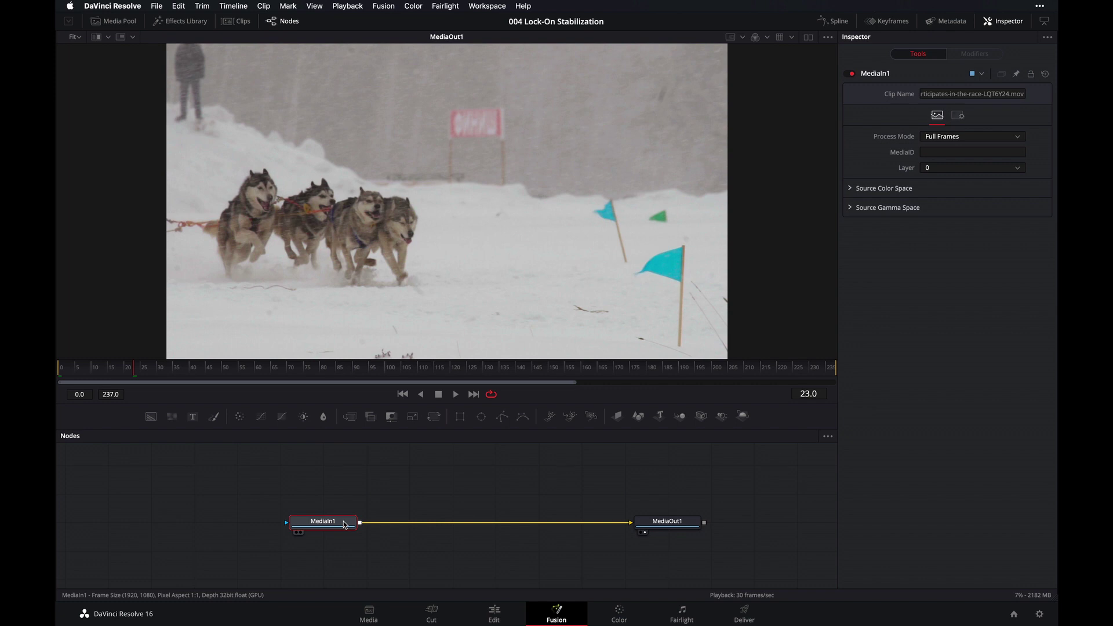
{"action": "key", "text": "shift+space"}
{"action": "type", "text": "t"}
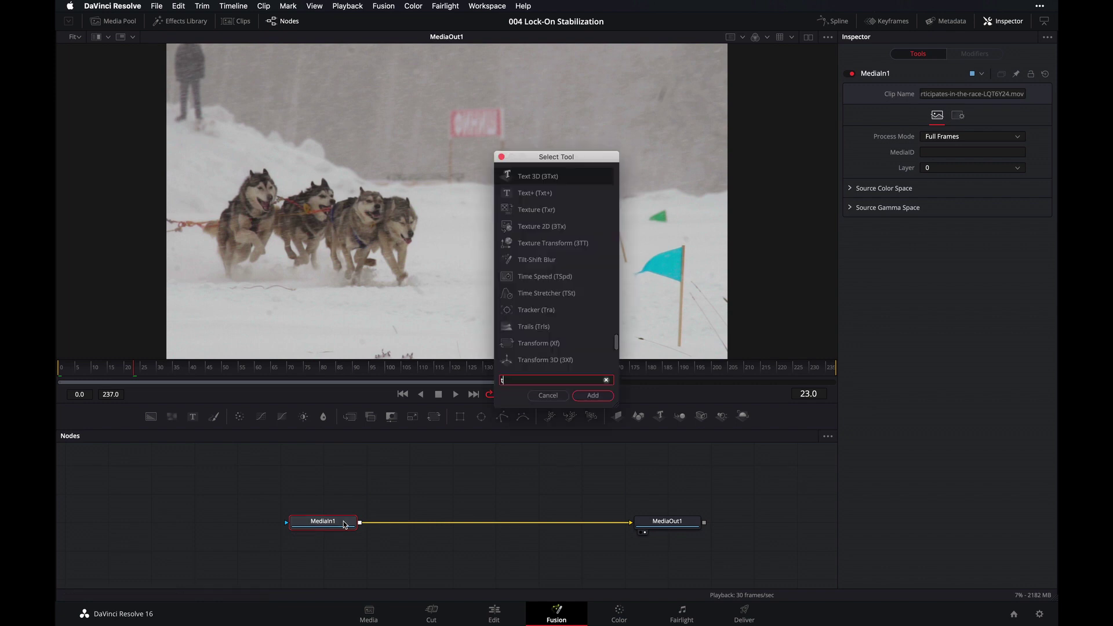
{"action": "type", "text": "racker"}
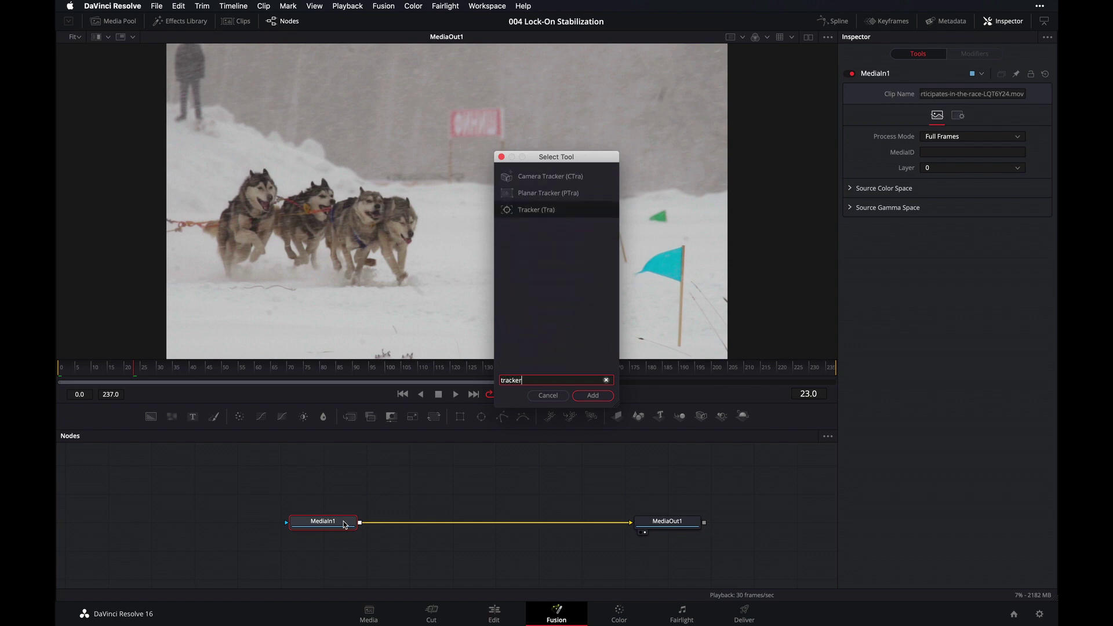
{"action": "key", "text": "Return"}
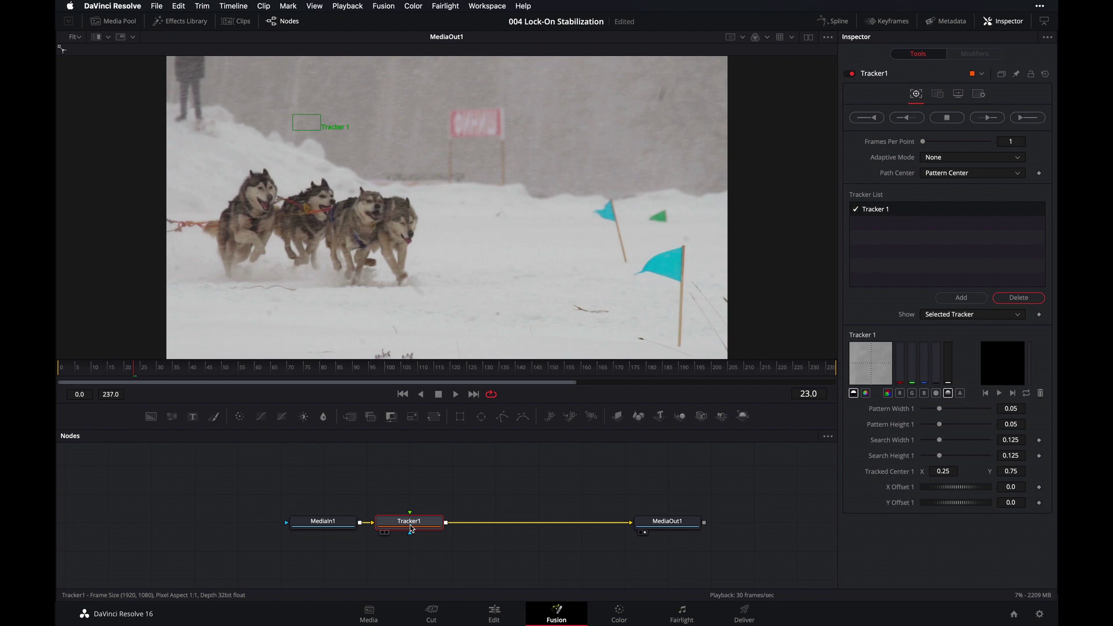
Drag Tracker1 to the middle of the link between MediaIn1 and MediaOut1
{"action": "left_click_drag", "start_coordinate": [419, 526], "coordinate": [465, 528]}
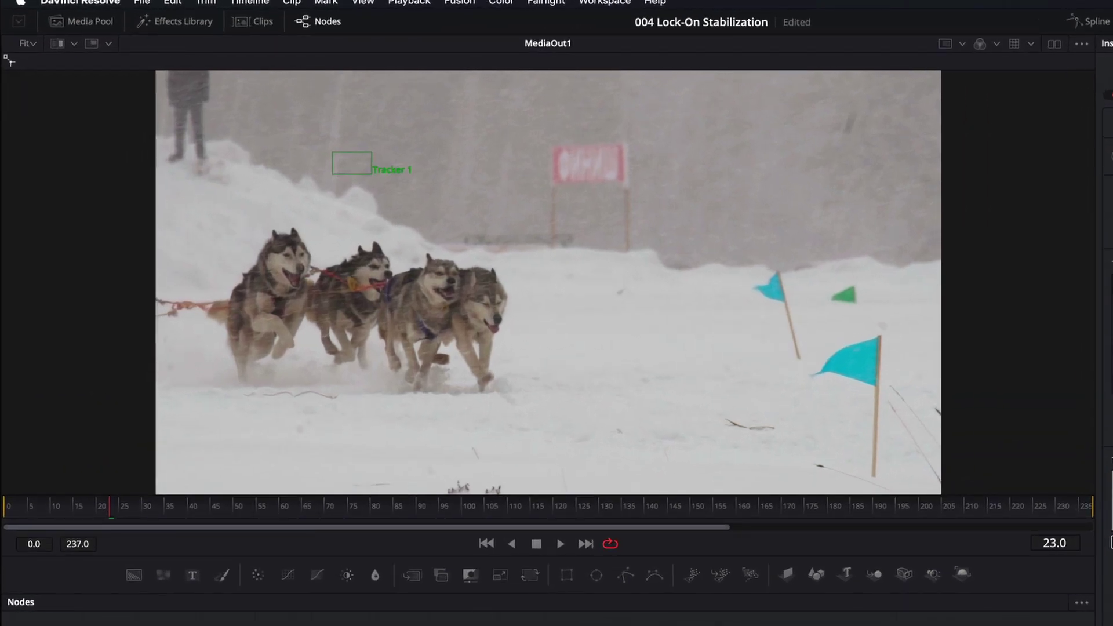
{"action": "mouse_move", "coordinate": [354, 166]}
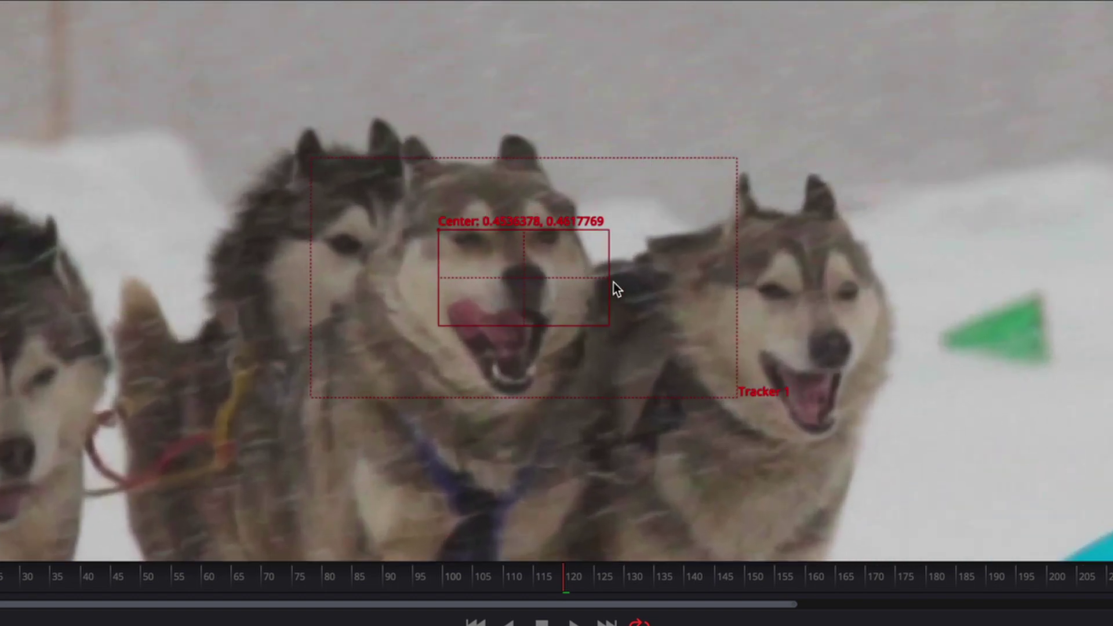
Shrink the pattern box onto the middle husky's nose and narrow the search box around it
{"action": "left_click_drag", "start_coordinate": [606, 290], "coordinate": [530, 302]}
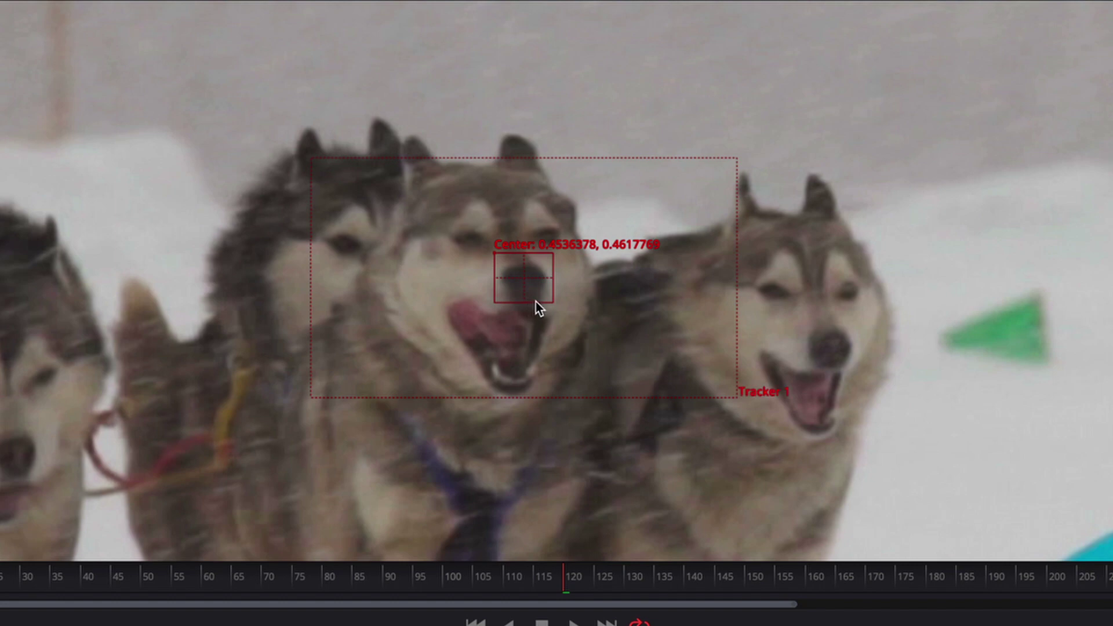
{"action": "left_click_drag", "start_coordinate": [737, 306], "coordinate": [640, 300]}
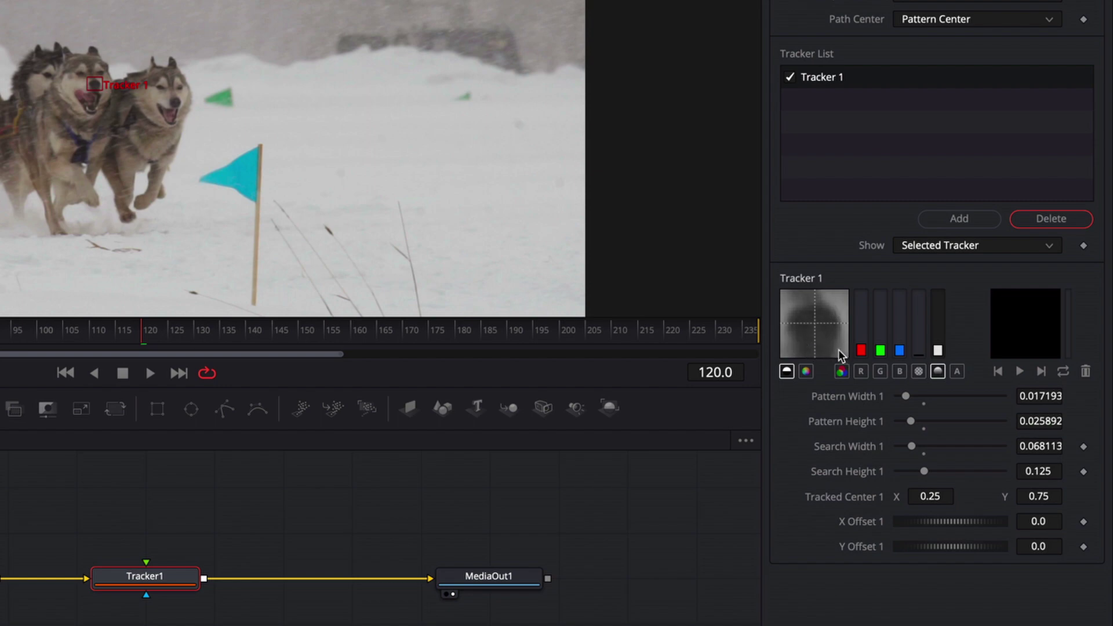
Cycle Tracker 1's channel buttons through R, G, B and others, ending on A
{"action": "left_click", "coordinate": [861, 371]}
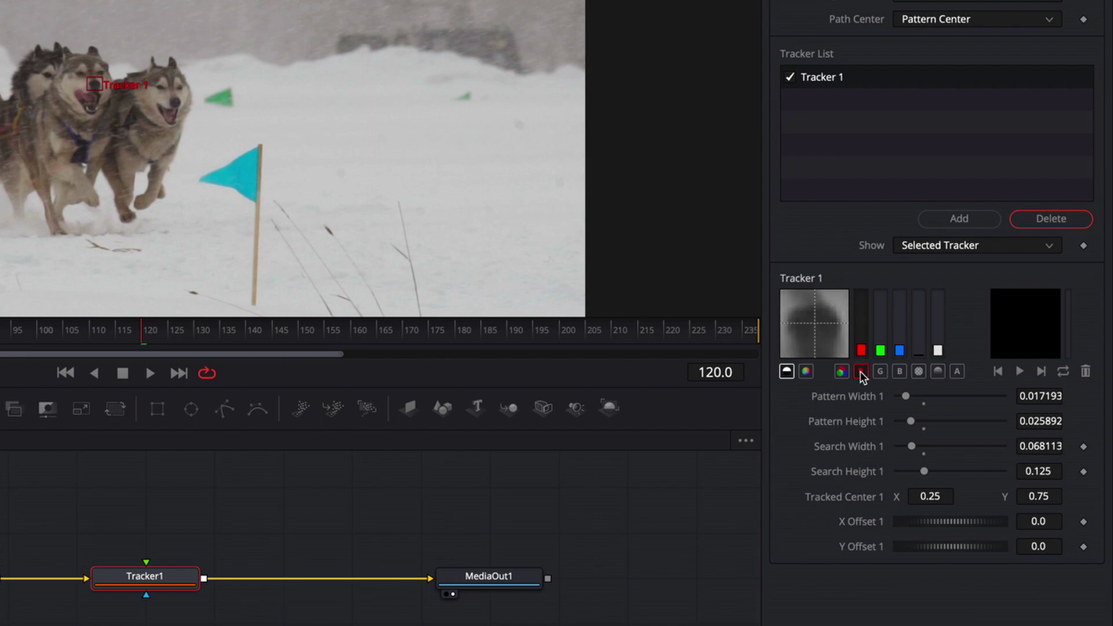
{"action": "left_click", "coordinate": [880, 371]}
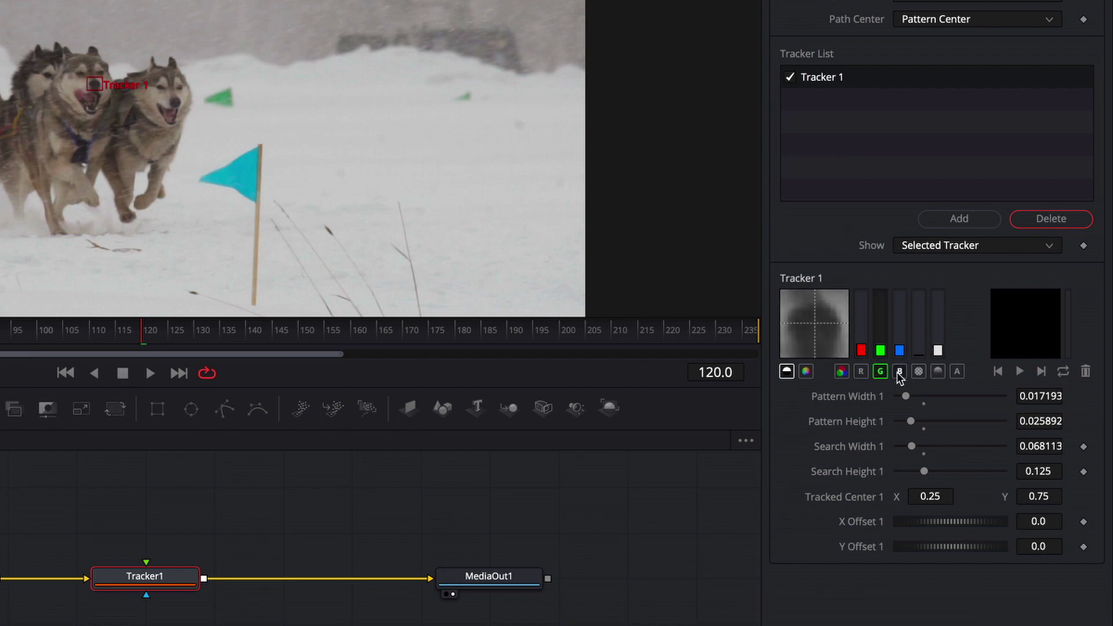
{"action": "left_click", "coordinate": [899, 371]}
{"action": "left_click", "coordinate": [919, 371]}
{"action": "left_click", "coordinate": [938, 372]}
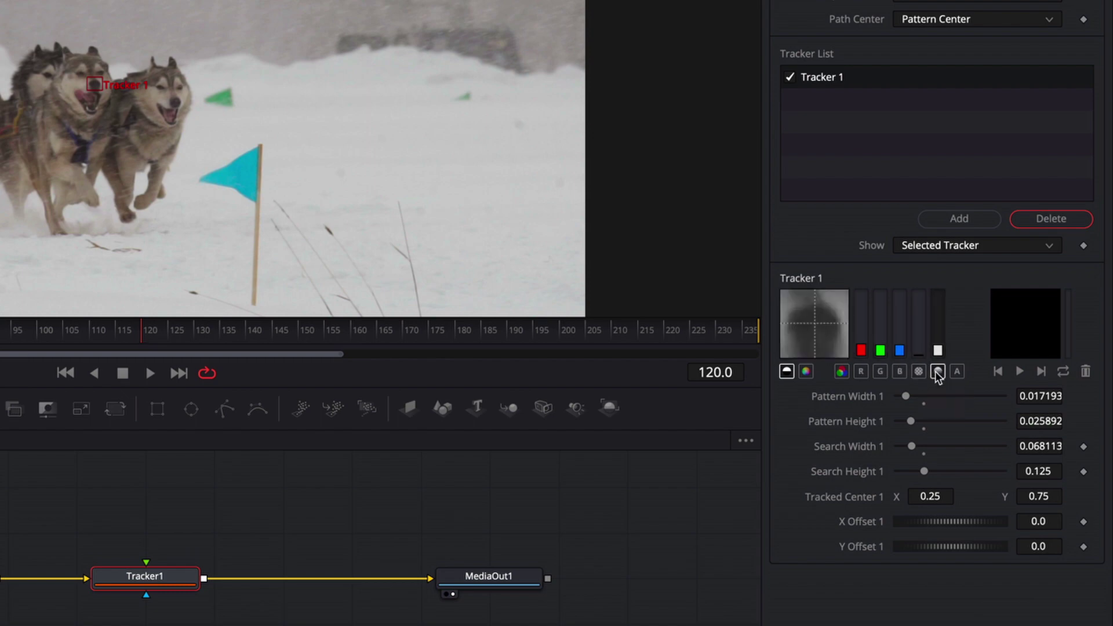
{"action": "left_click", "coordinate": [956, 372]}
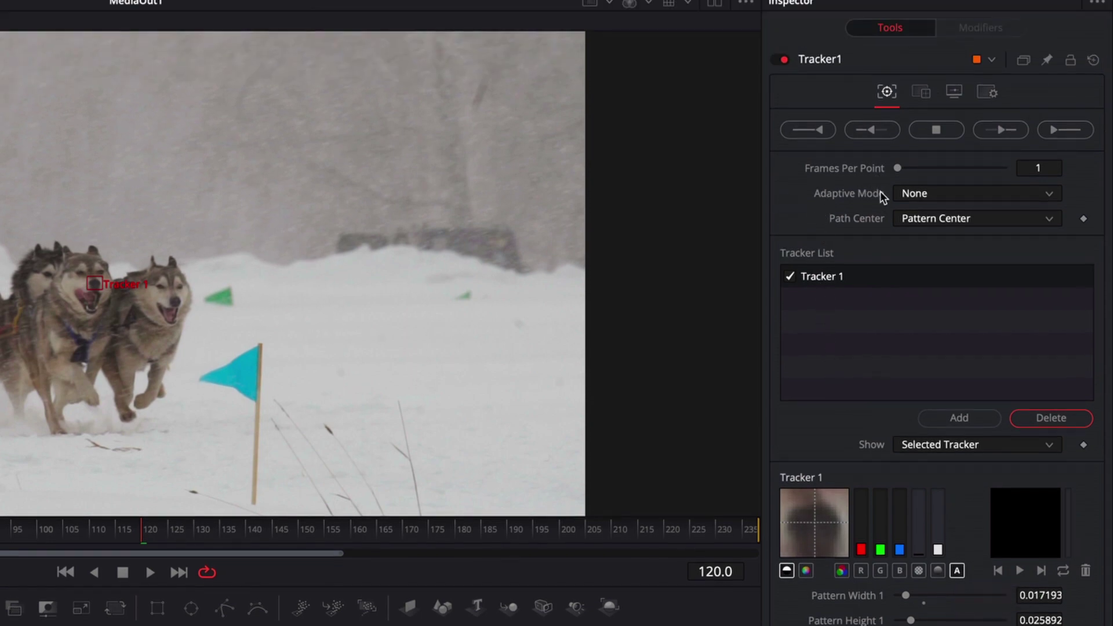
Pick Every Frame in Tracker 1's Adaptive Mode dropdown so the pattern updates each frame
{"action": "left_click", "coordinate": [981, 195]}
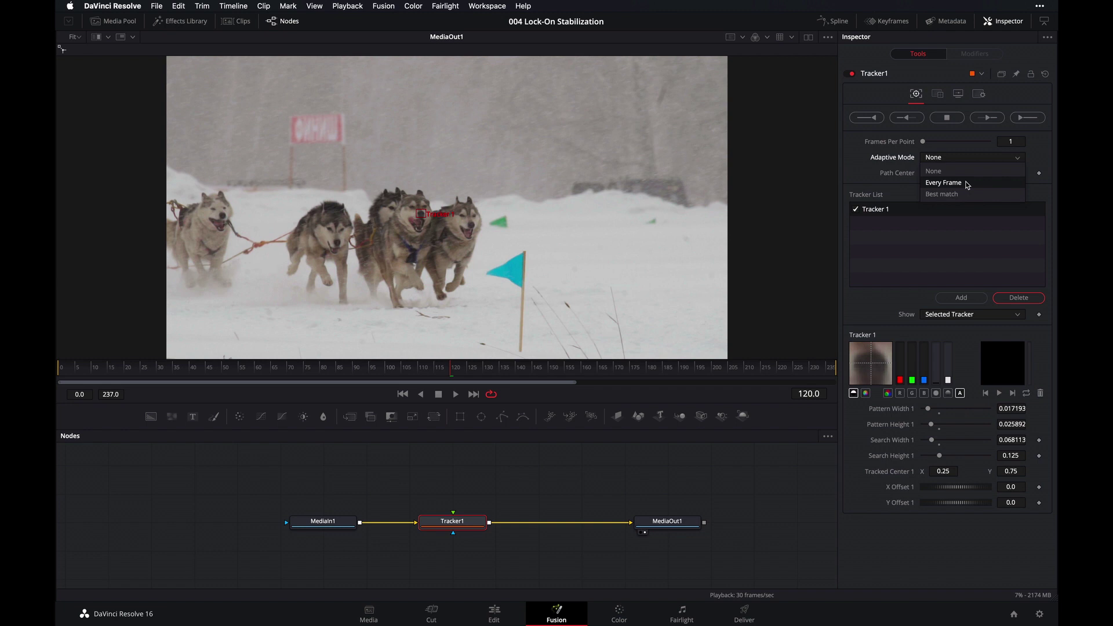
{"action": "left_click", "coordinate": [966, 184]}
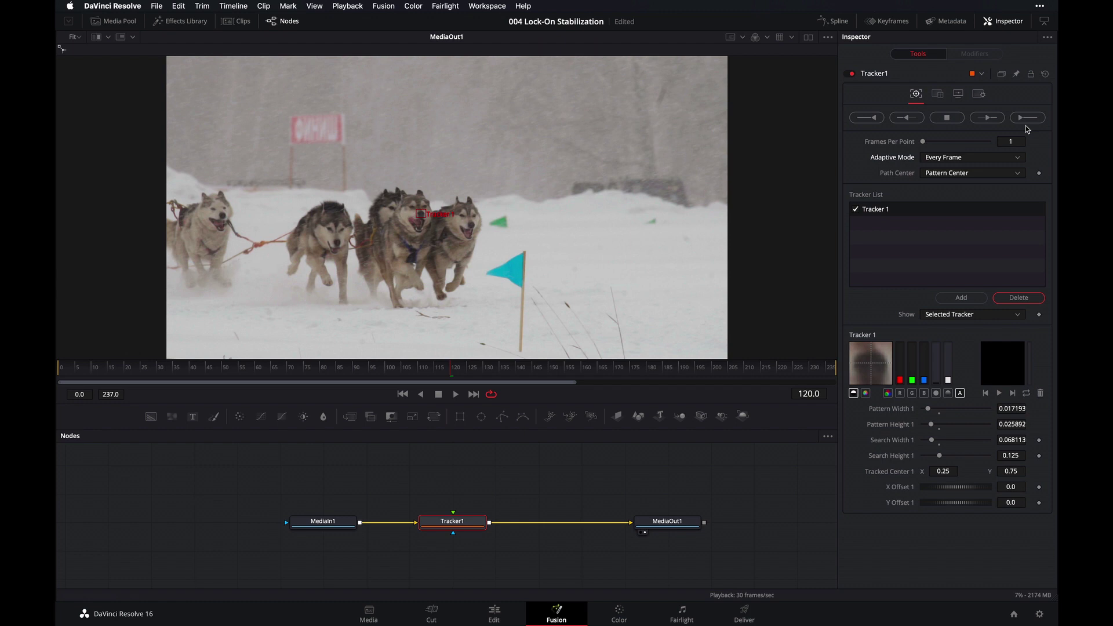
Track the husky's nose forward from frame 120 to 237 and dismiss the completion message
{"action": "left_click", "coordinate": [988, 119]}
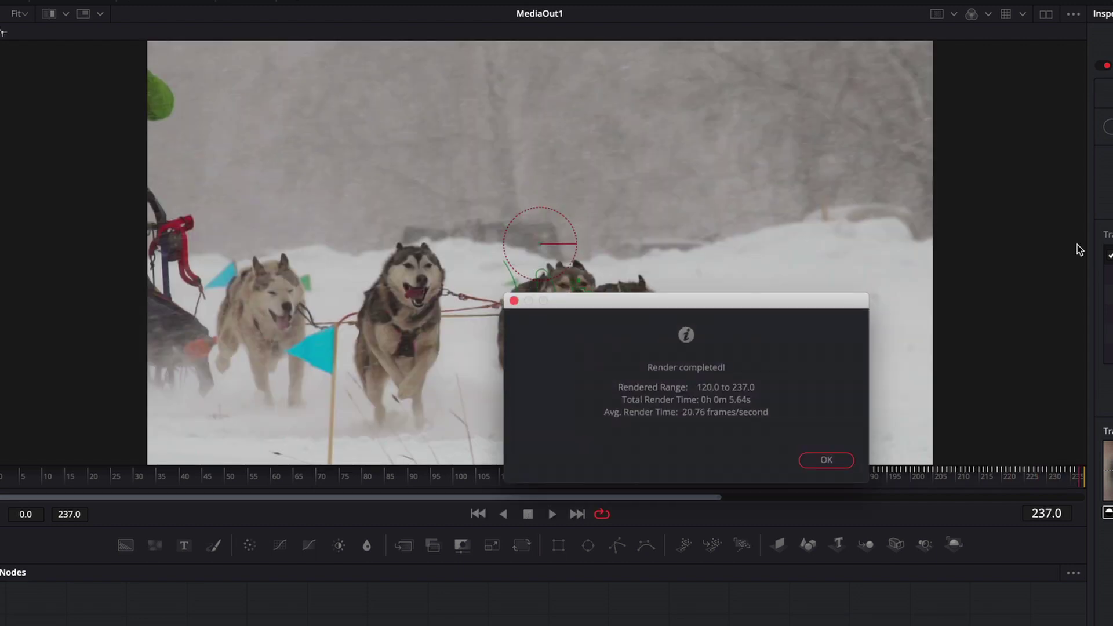
{"action": "left_click", "coordinate": [827, 461]}
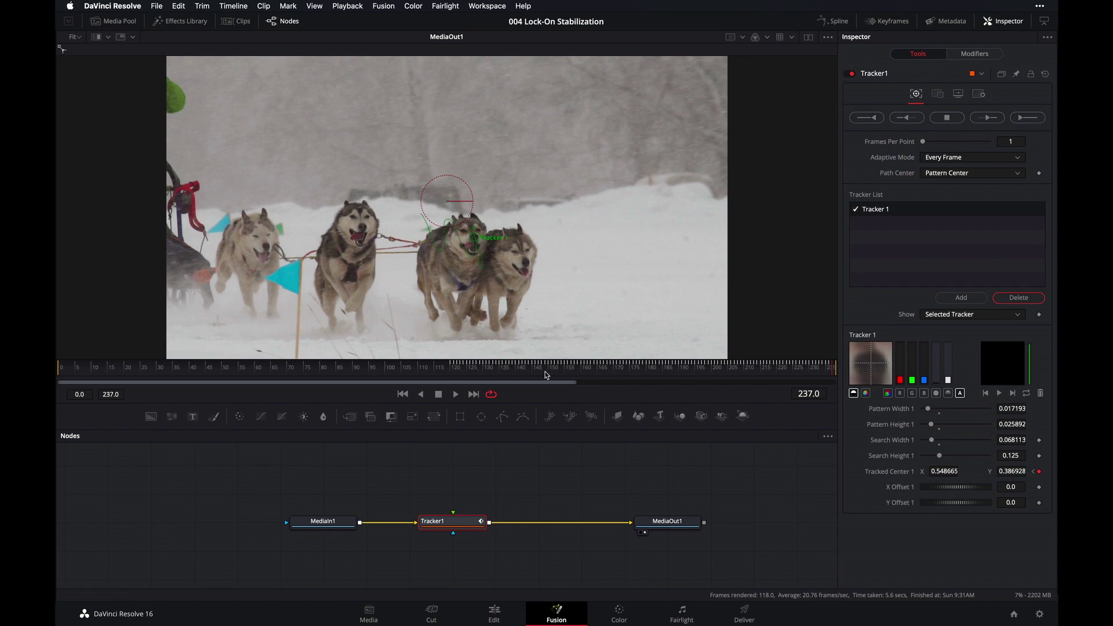
Scrub the timeline to check the track, then set the current frame back to 120
{"action": "left_click", "coordinate": [718, 372]}
{"action": "left_click_drag", "start_coordinate": [680, 371], "coordinate": [826, 377]}
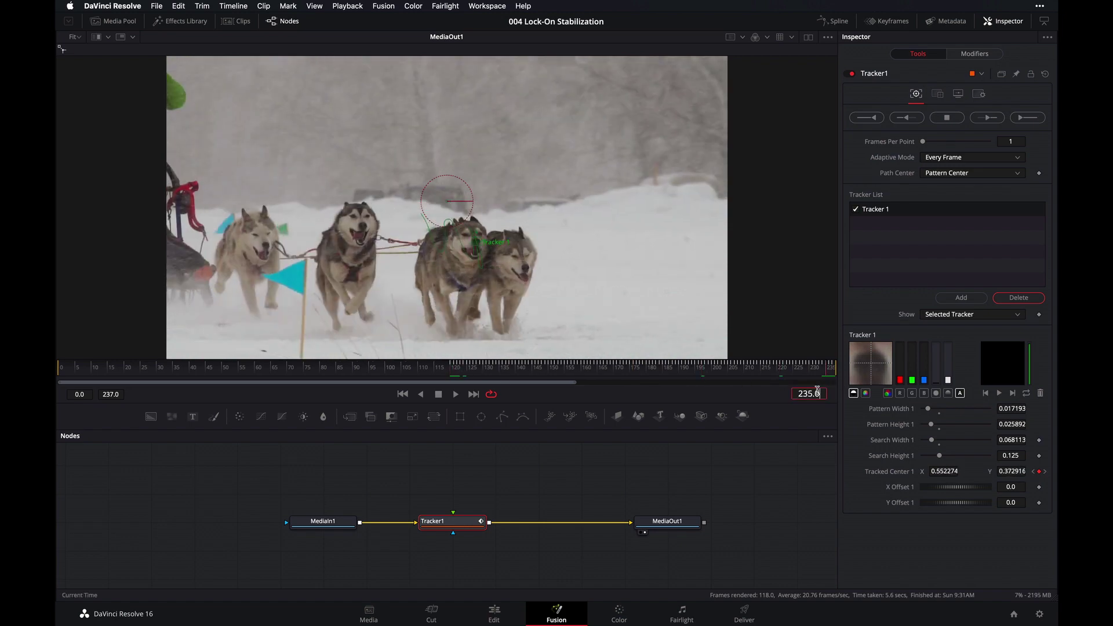
{"action": "left_click", "coordinate": [812, 393]}
{"action": "type", "text": "120"}
{"action": "key", "text": "Return"}
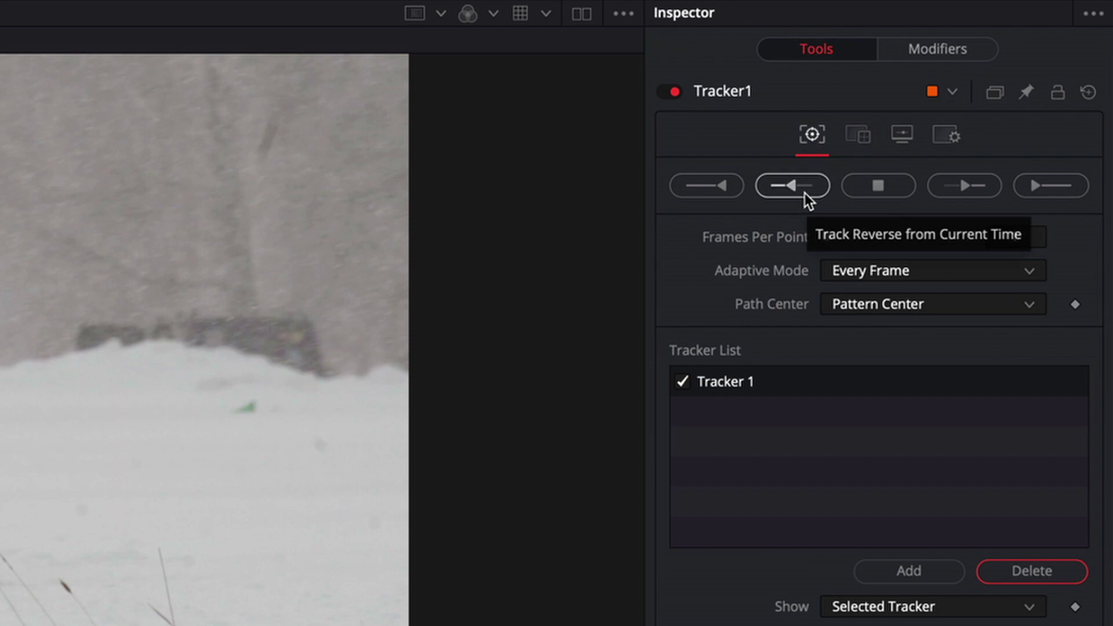
Track Tracker 1 in reverse from frame 120 to 0 and close the Render completed dialog
{"action": "left_click", "coordinate": [800, 196]}
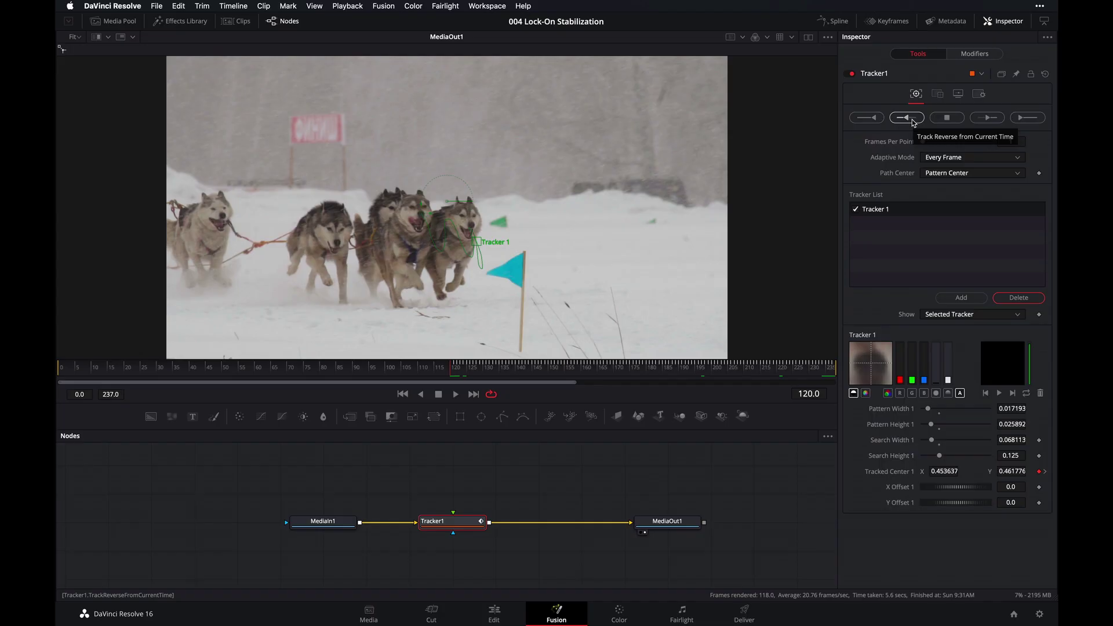
{"action": "left_click", "coordinate": [908, 118]}
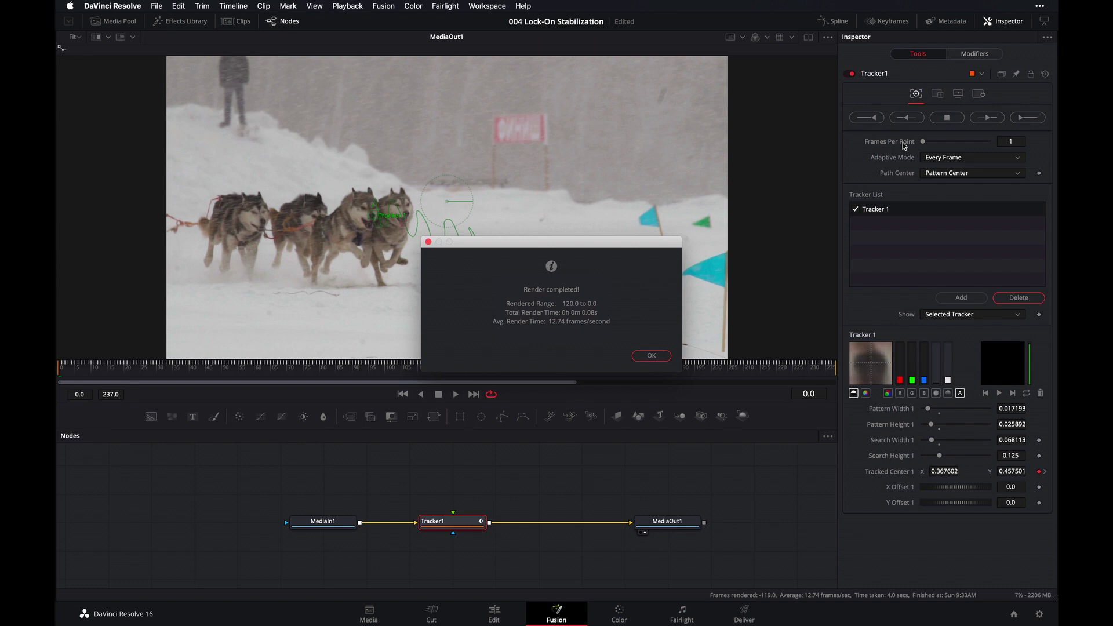
{"action": "left_click", "coordinate": [652, 356]}
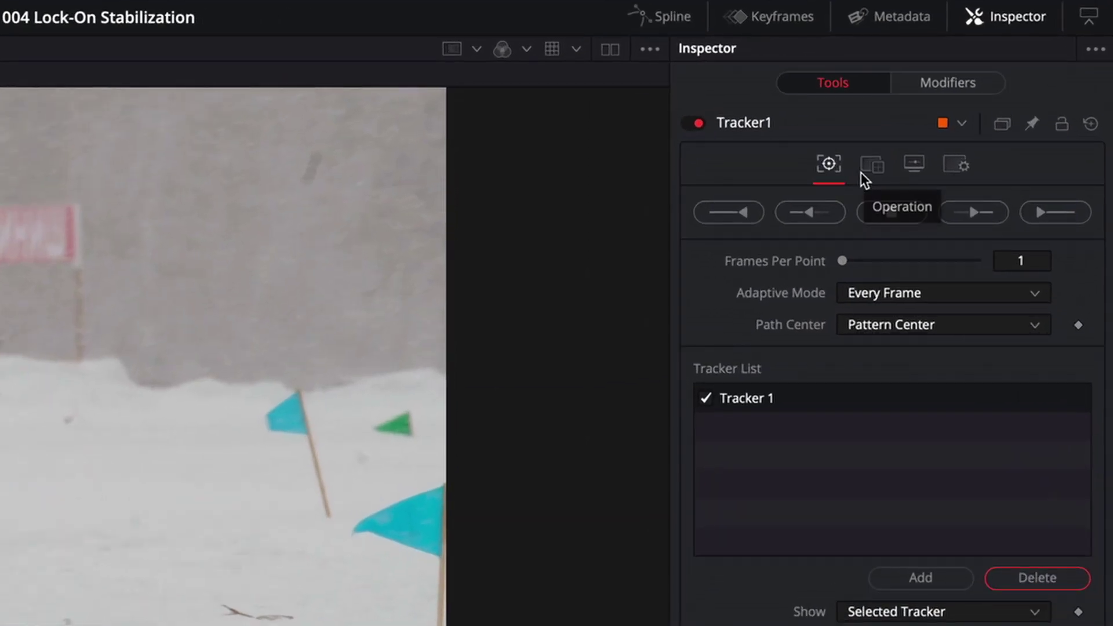
Set Tracker1's operation to Match Move with Merge set to BG only, then stop playback
{"action": "left_click", "coordinate": [860, 172]}
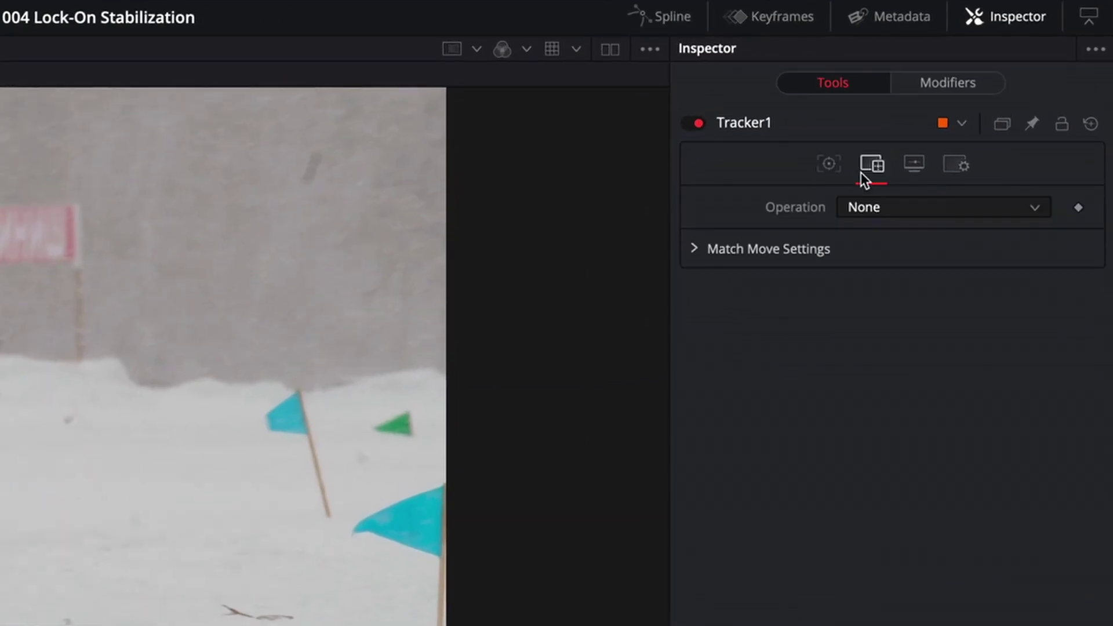
{"action": "left_click", "coordinate": [960, 206]}
{"action": "left_click", "coordinate": [902, 260]}
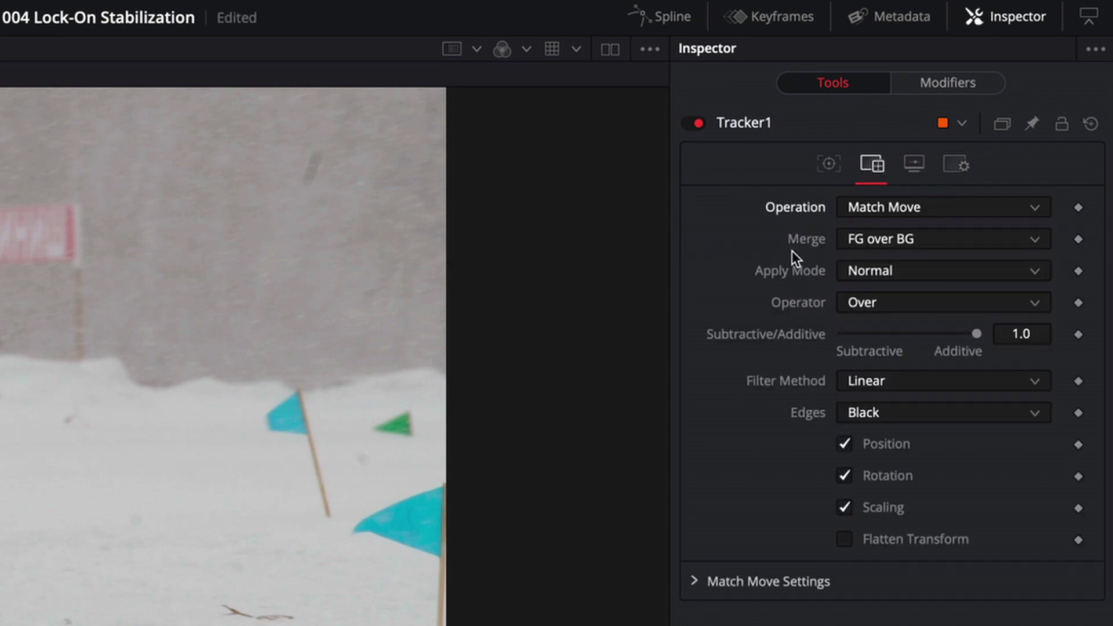
{"action": "left_click", "coordinate": [954, 245]}
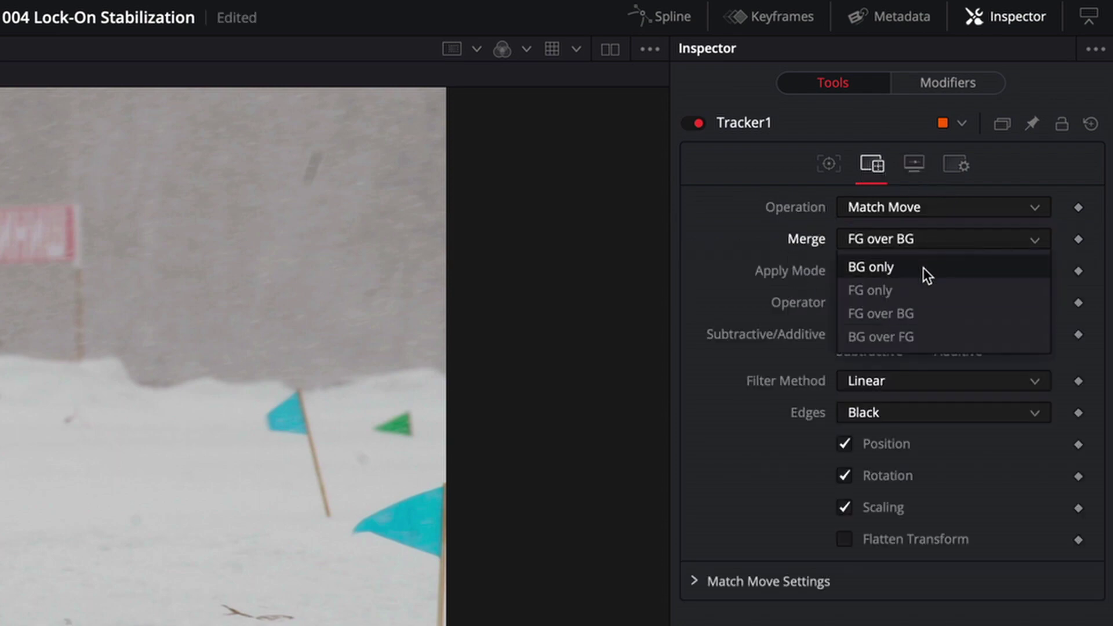
{"action": "left_click", "coordinate": [922, 267]}
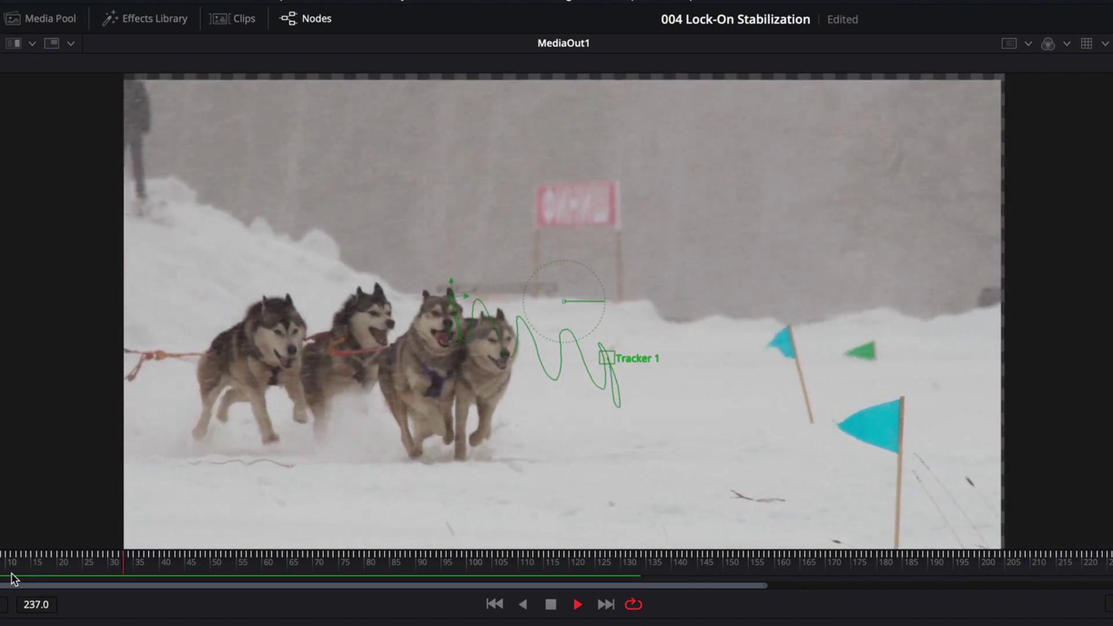
{"action": "key", "text": "space"}
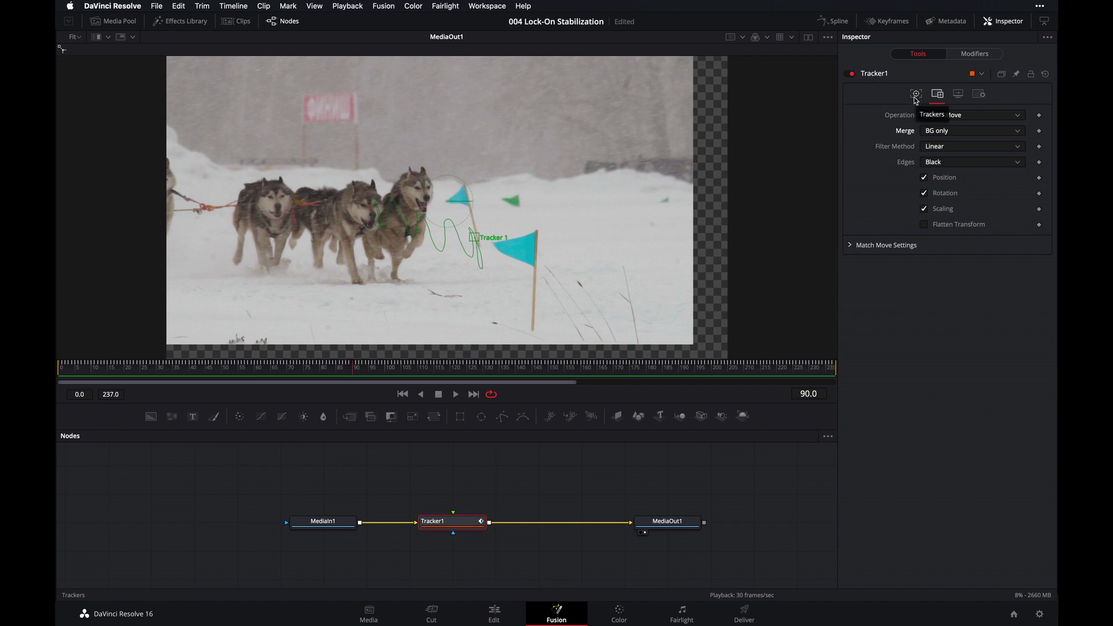
Offset the tracked dog to X -0.1319 and Y -0.0406, then replay the clip from the start
{"action": "left_click", "coordinate": [916, 95]}
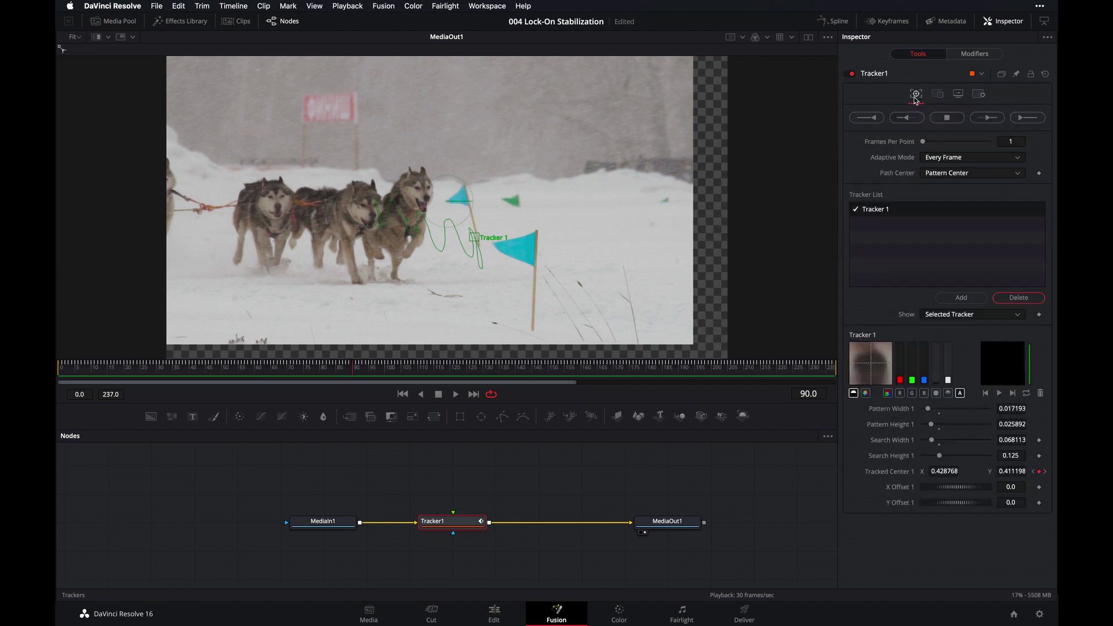
{"action": "left_click_drag", "start_coordinate": [942, 488], "coordinate": [926, 503]}
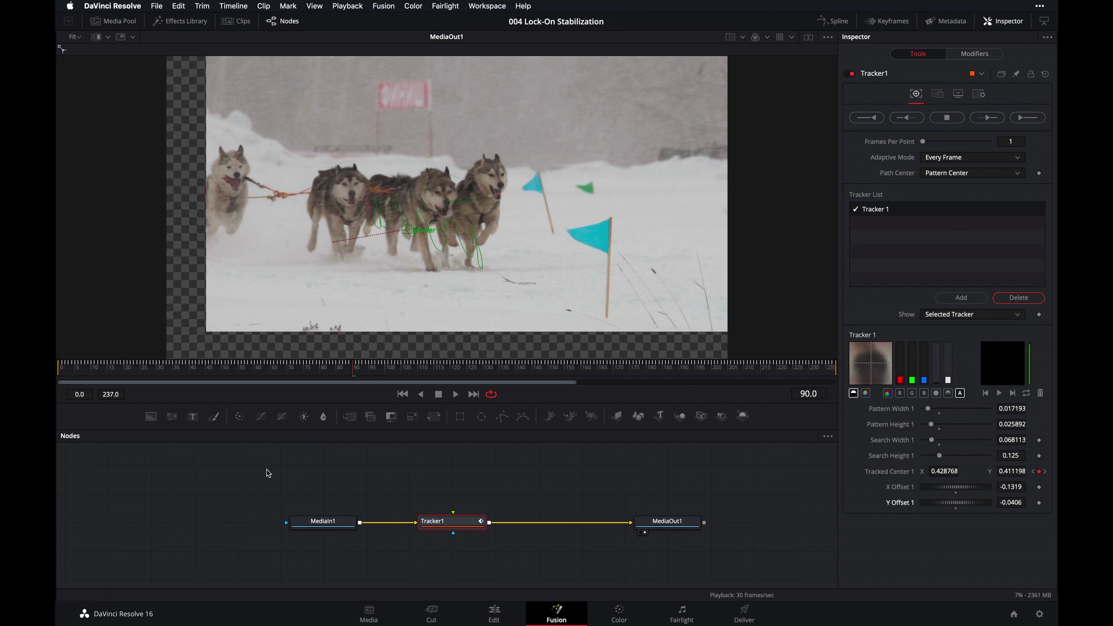
{"action": "left_click", "coordinate": [60, 371]}
{"action": "key", "text": "space"}
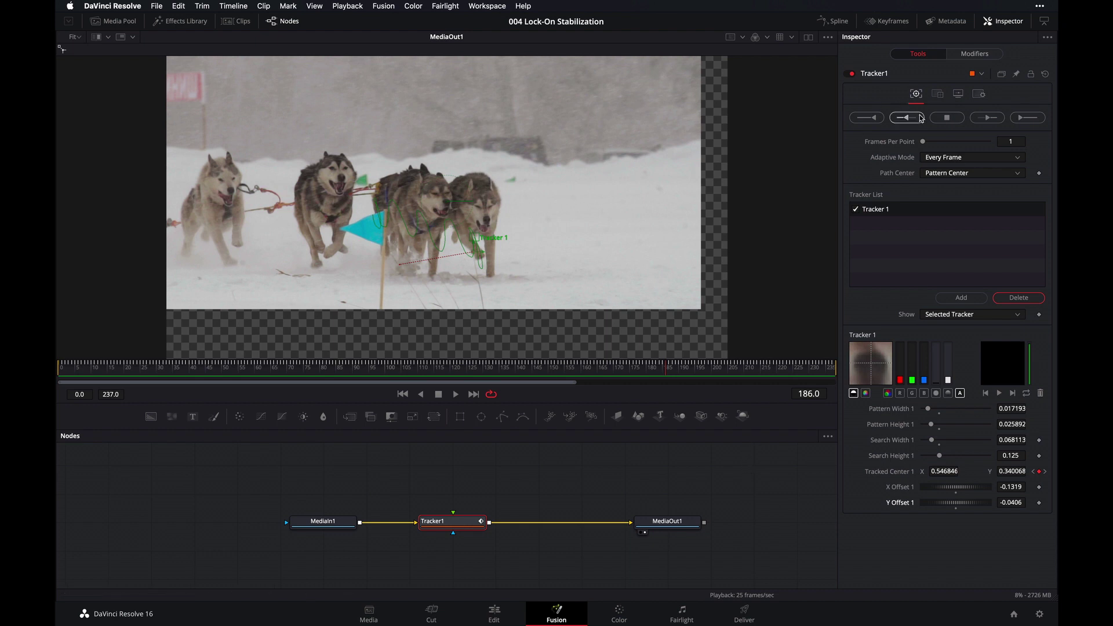
Switch Tracker1's Edges to Mirror and play the clip to check the filled borders
{"action": "left_click", "coordinate": [936, 95]}
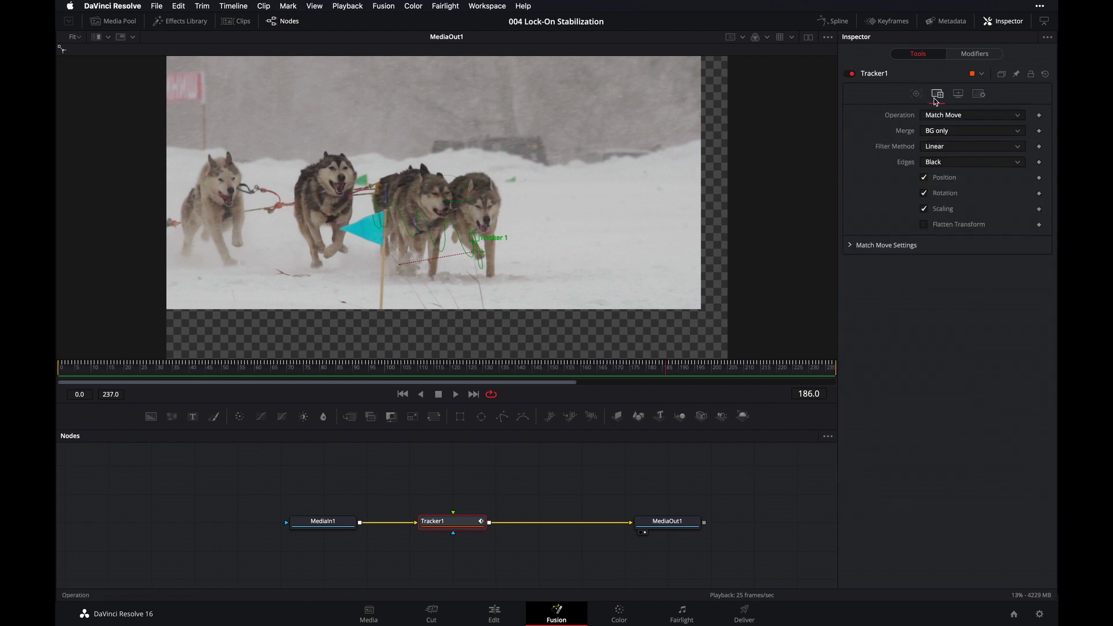
{"action": "left_click", "coordinate": [950, 164]}
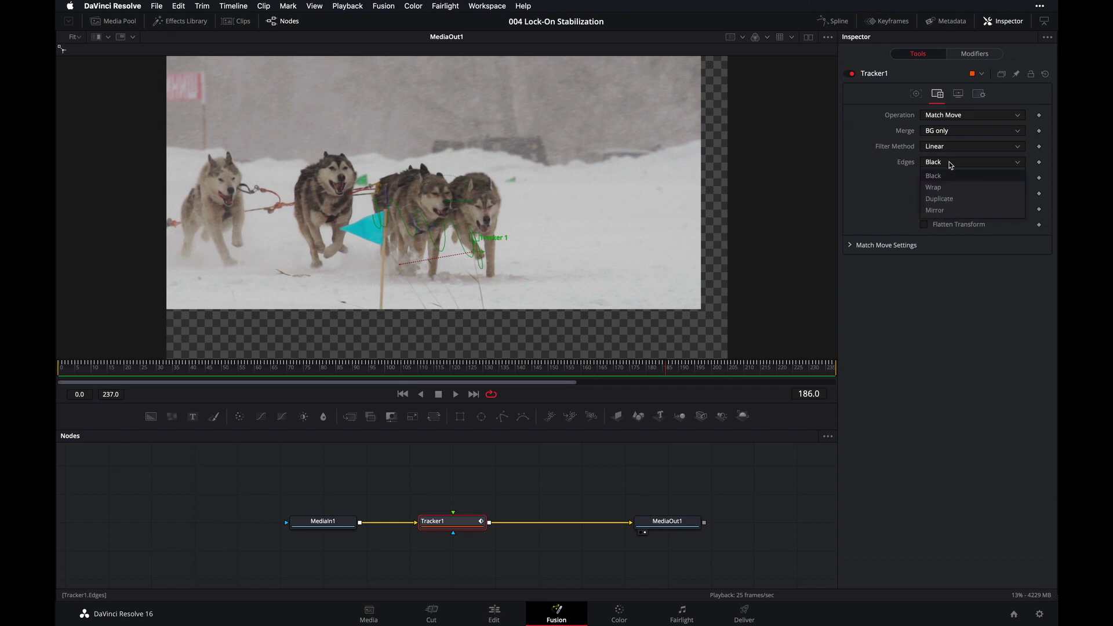
{"action": "left_click", "coordinate": [946, 210]}
{"action": "key", "text": "space"}
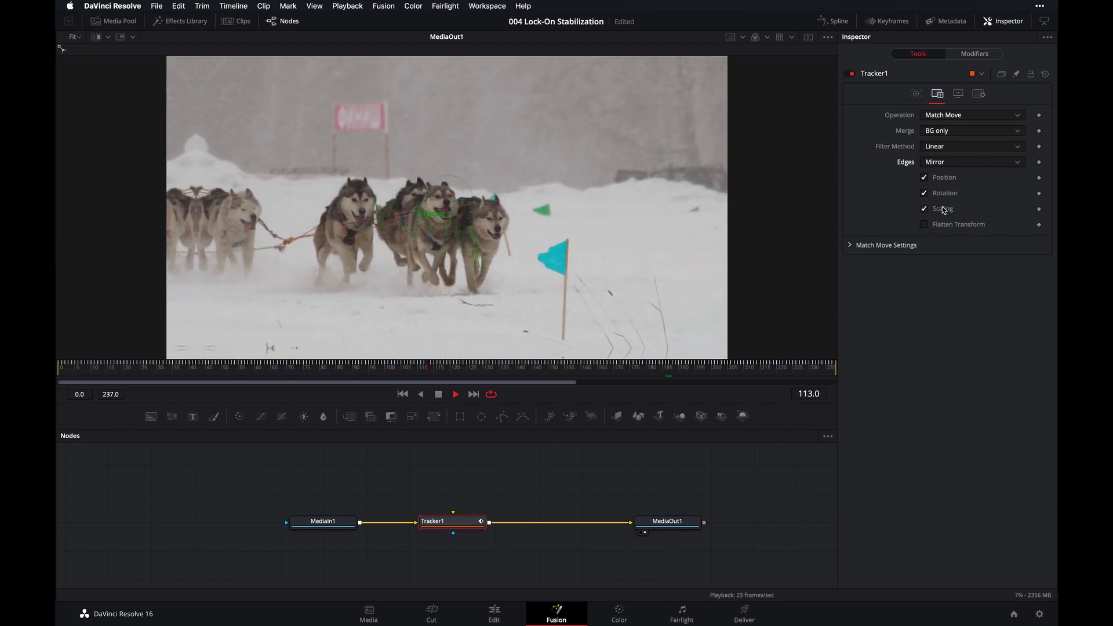
Add a Transform node after Tracker1 and raise its Size to 1.4121
{"action": "key", "text": "space"}
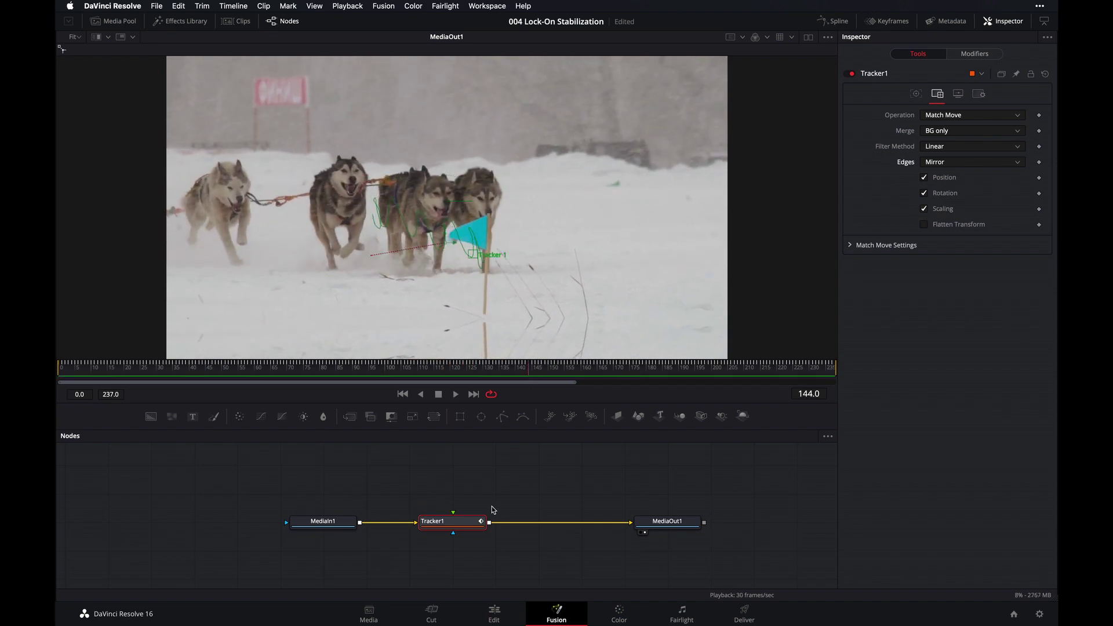
{"action": "key", "text": "shift+space"}
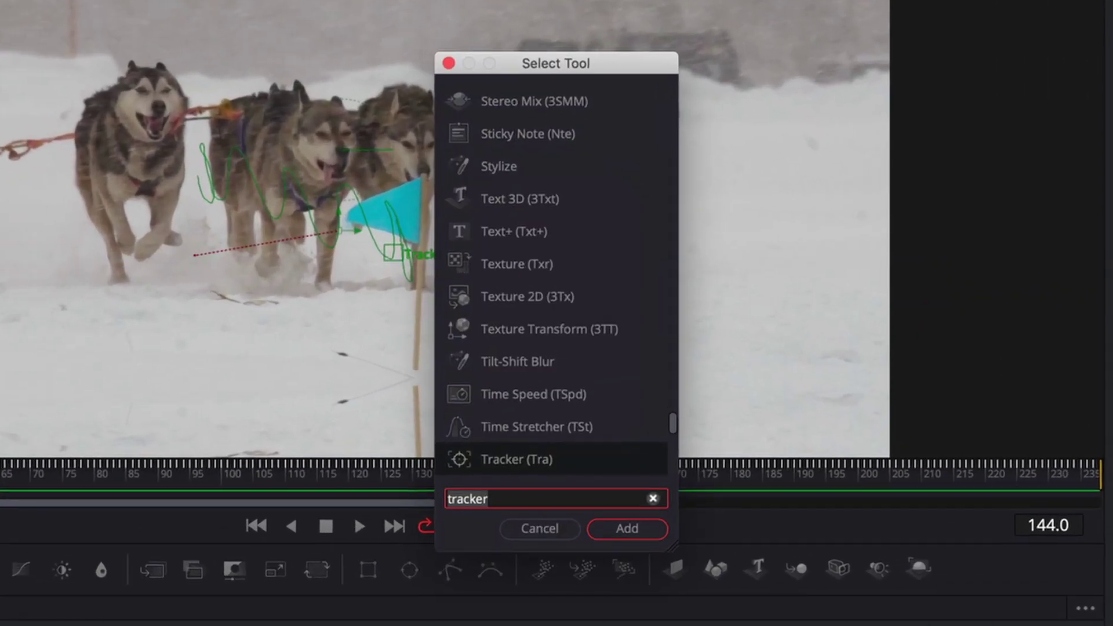
{"action": "key", "text": "BackSpace"}
{"action": "key", "text": "BackSpace"}
{"action": "key", "text": "BackSpace"}
{"action": "key", "text": "BackSpace"}
{"action": "key", "text": "BackSpace"}
{"action": "key", "text": "BackSpace"}
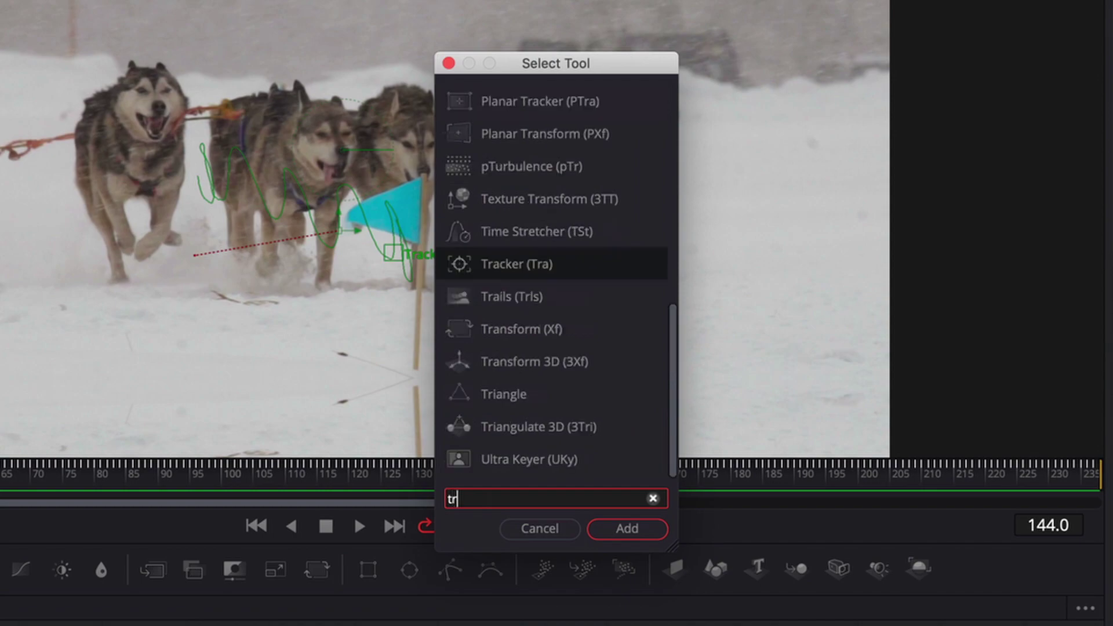
{"action": "type", "text": "ran"}
{"action": "key", "text": "Return"}
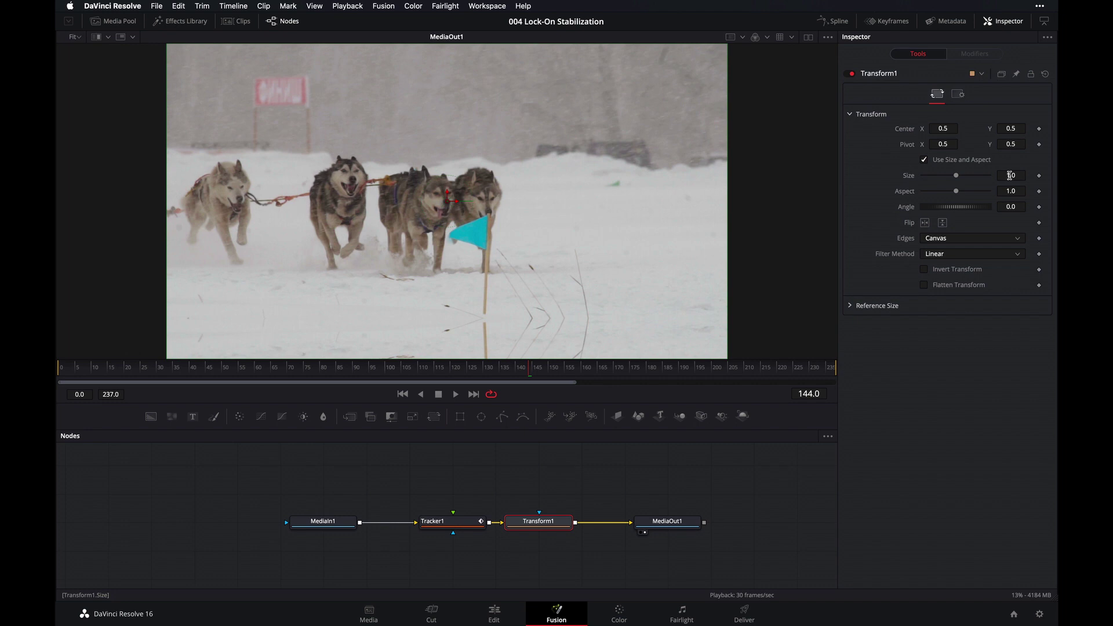
{"action": "left_click_drag", "start_coordinate": [1009, 175], "coordinate": [1040, 175]}
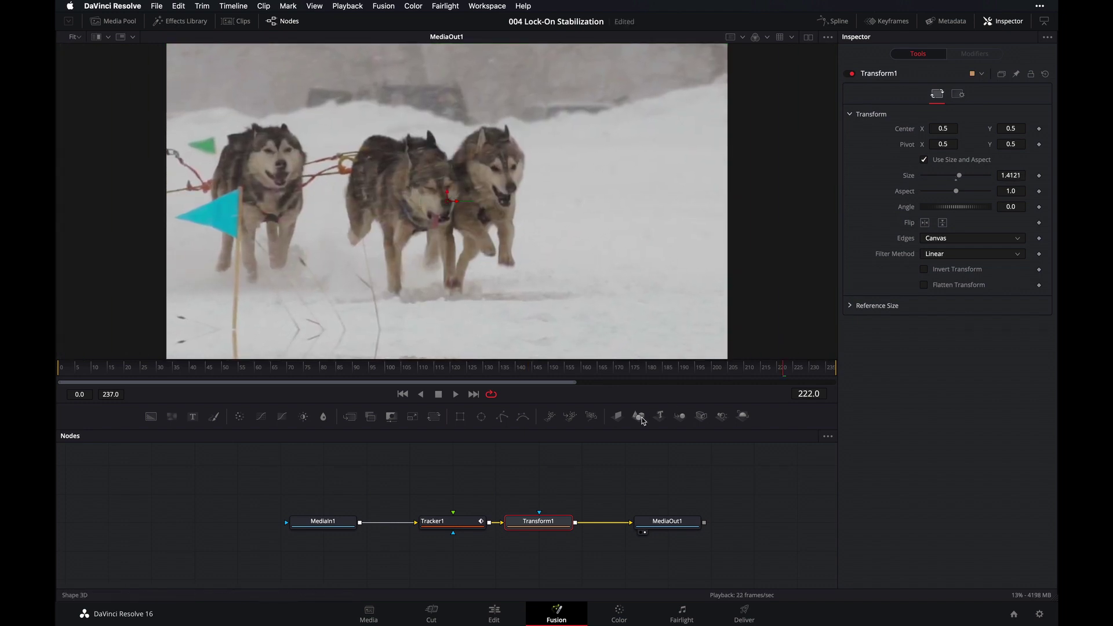